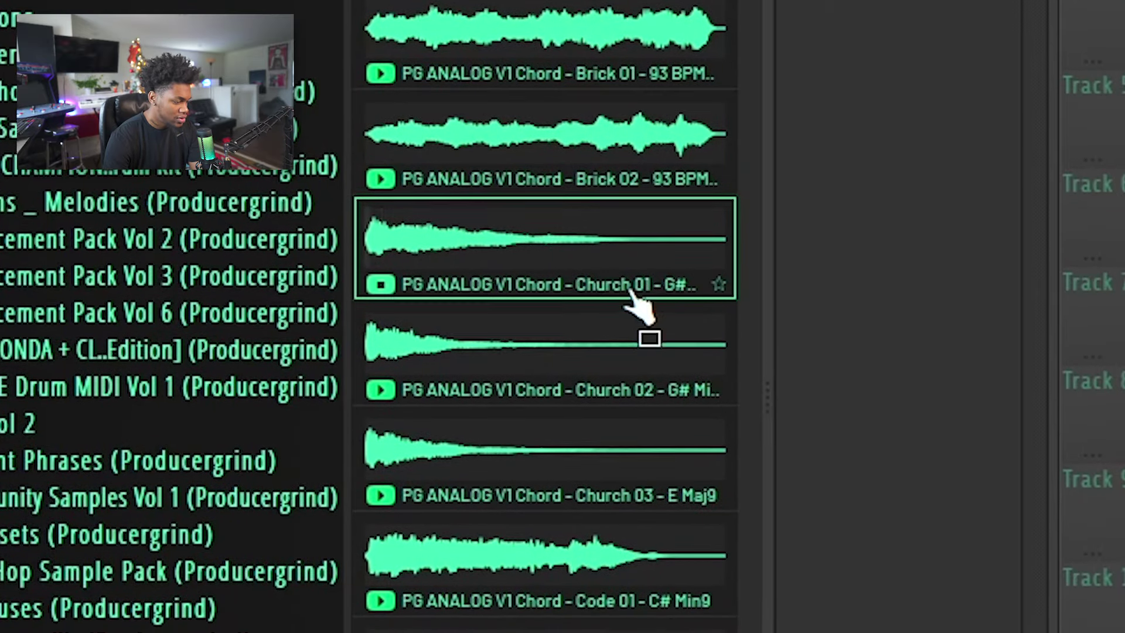
- Audition the Church 01, Church 02 and Church 03 chord samples from the PG ANALOG V1 pack
left_click(613, 357)
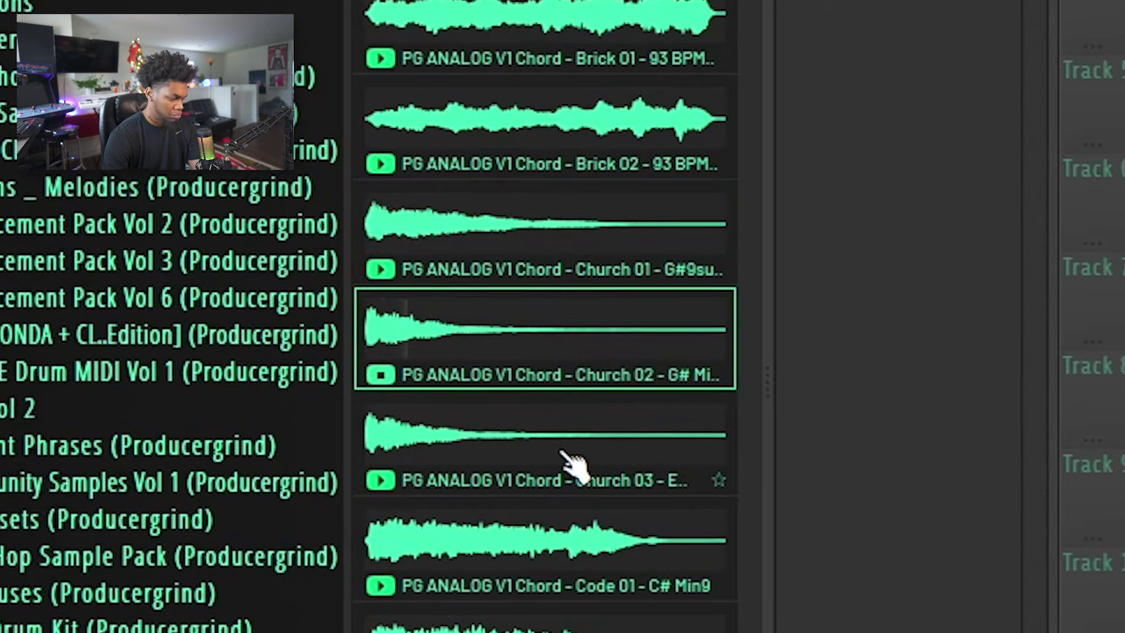
left_click(571, 463)
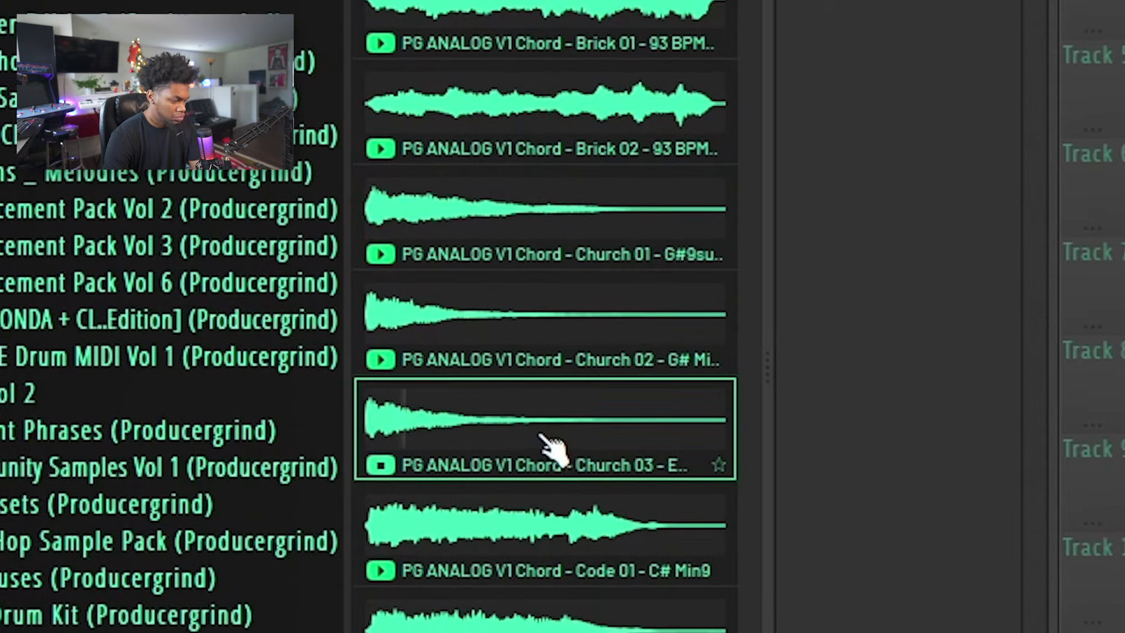
left_click(551, 213)
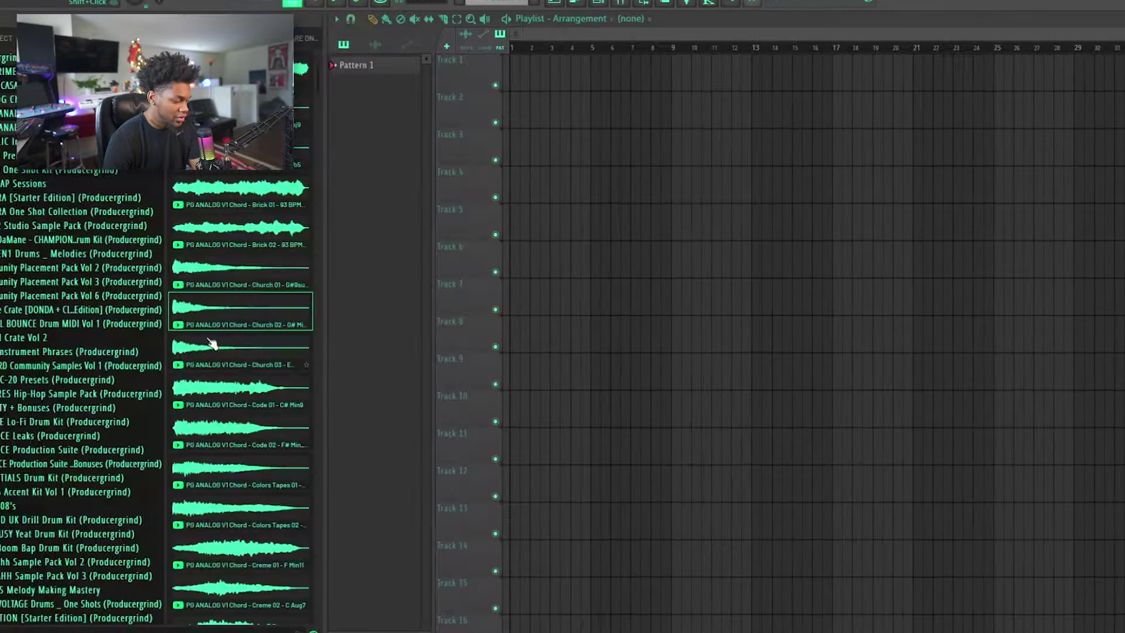
left_click(211, 346)
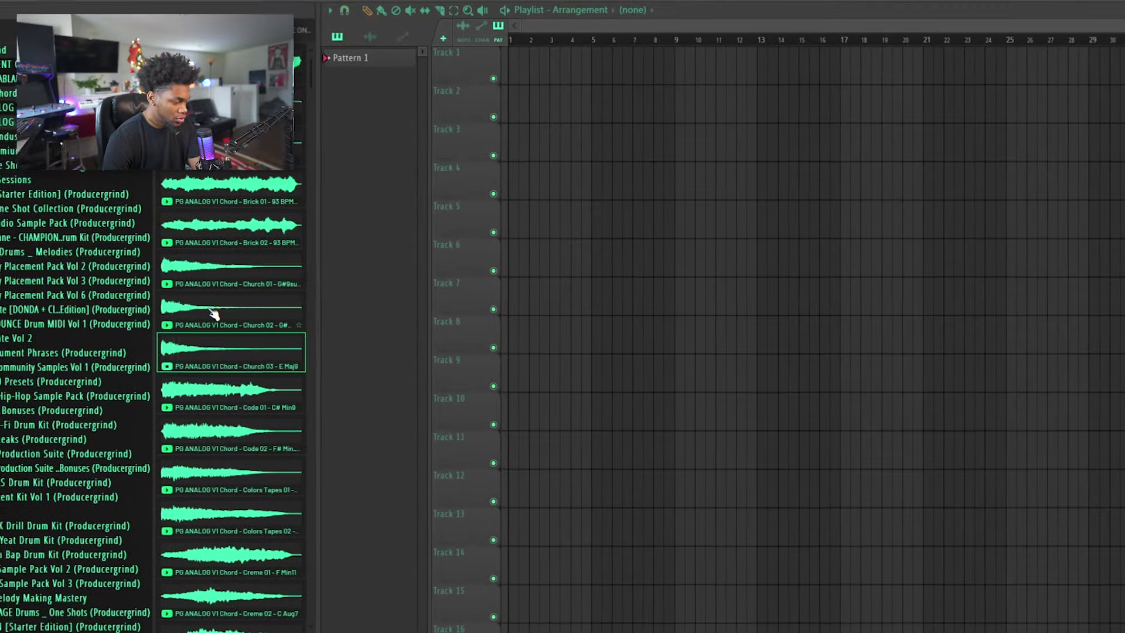
left_click(220, 280)
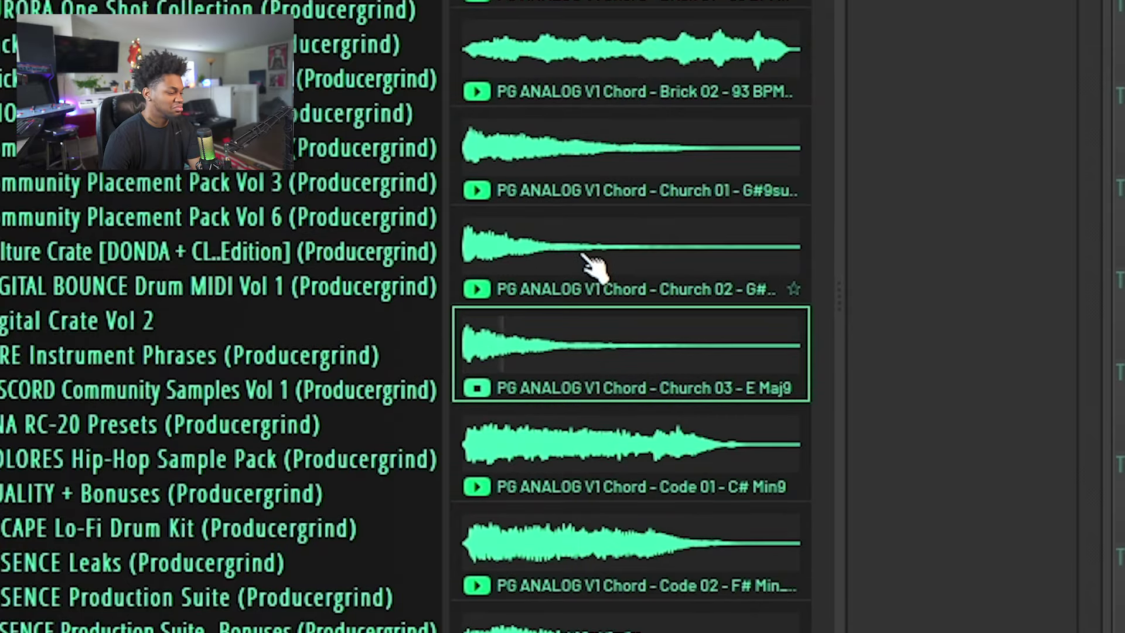
left_click(583, 258)
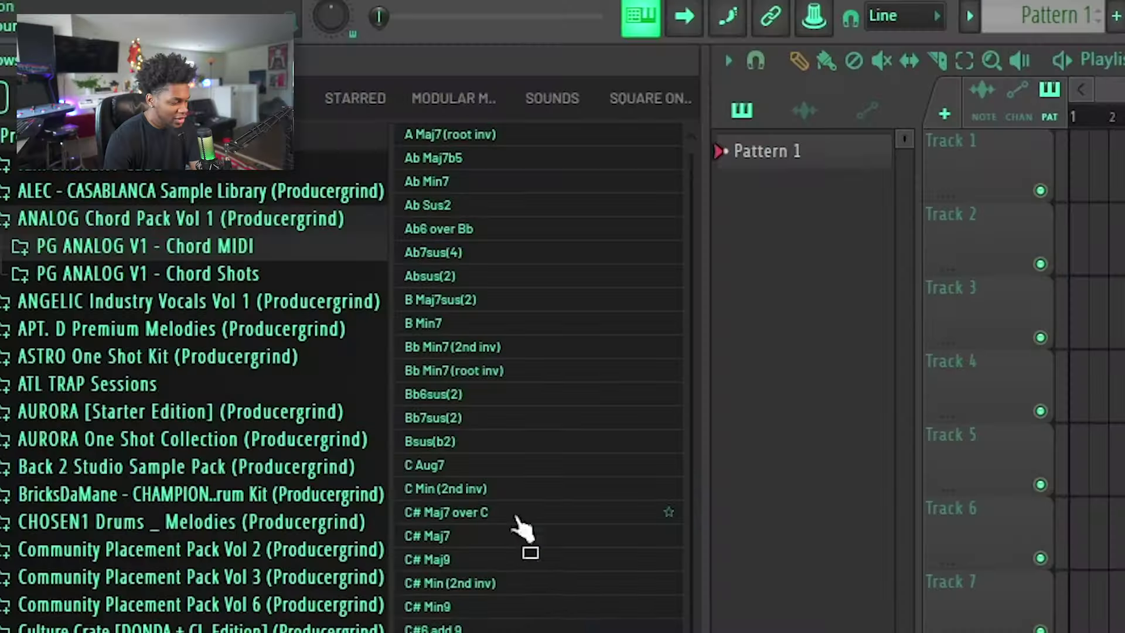
- Browse the PG ANALOG V1 - Chord Shots folder and preview a chord sample further down the list
left_click(243, 273)
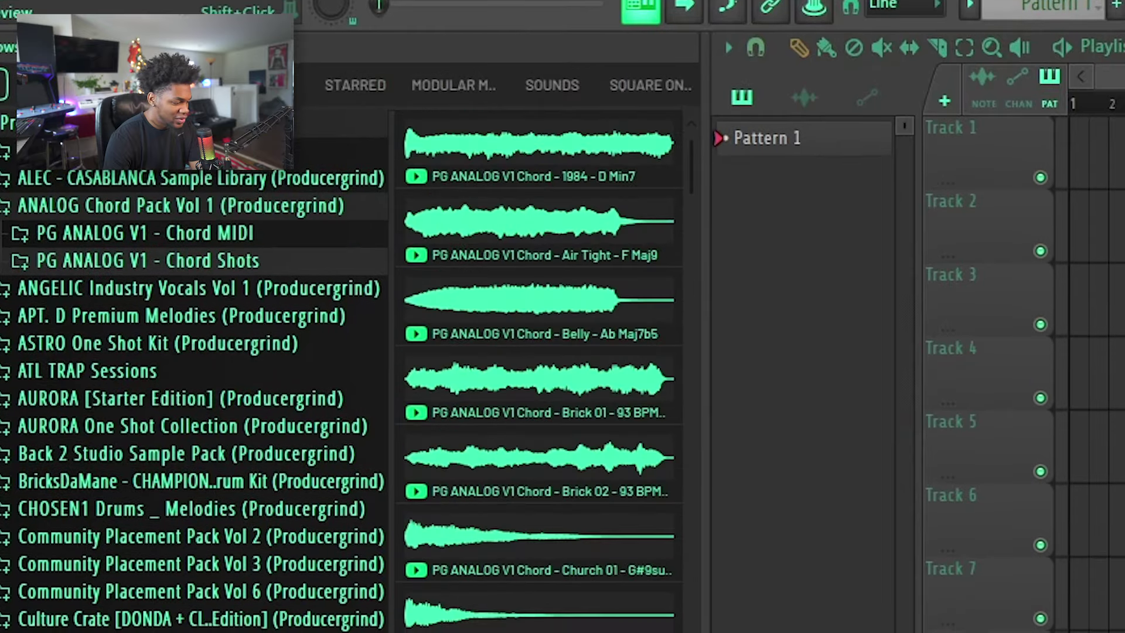
scroll(531, 598, "down", 2)
scroll(531, 586, "down", 10)
left_click(542, 531)
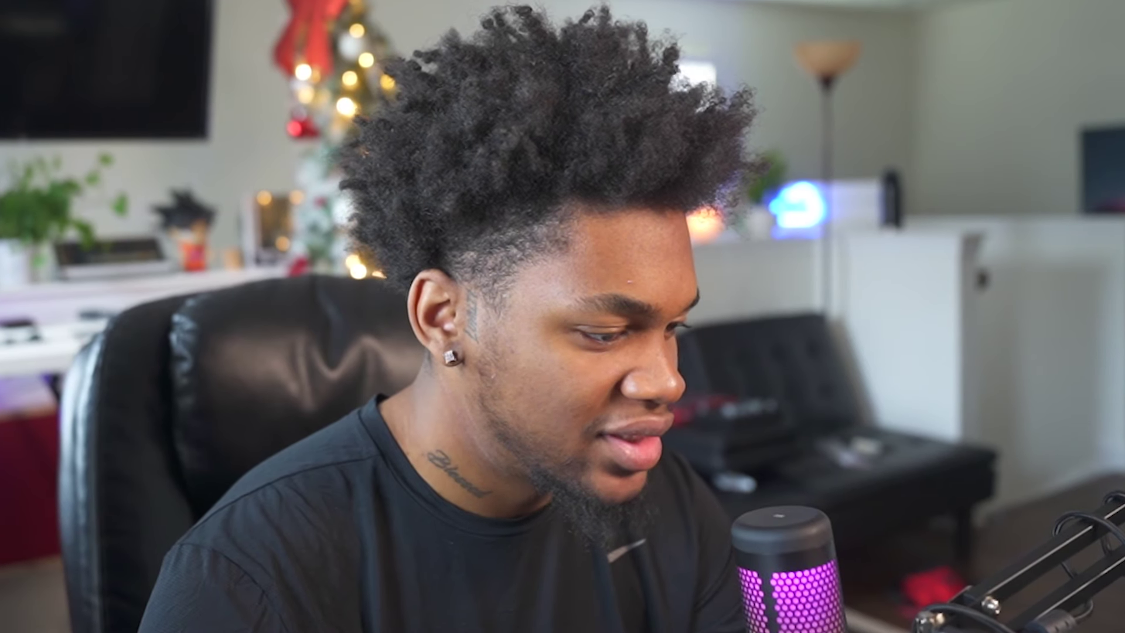
scroll(597, 214, "up", 3)
left_click_drag(590, 210, 597, 214)
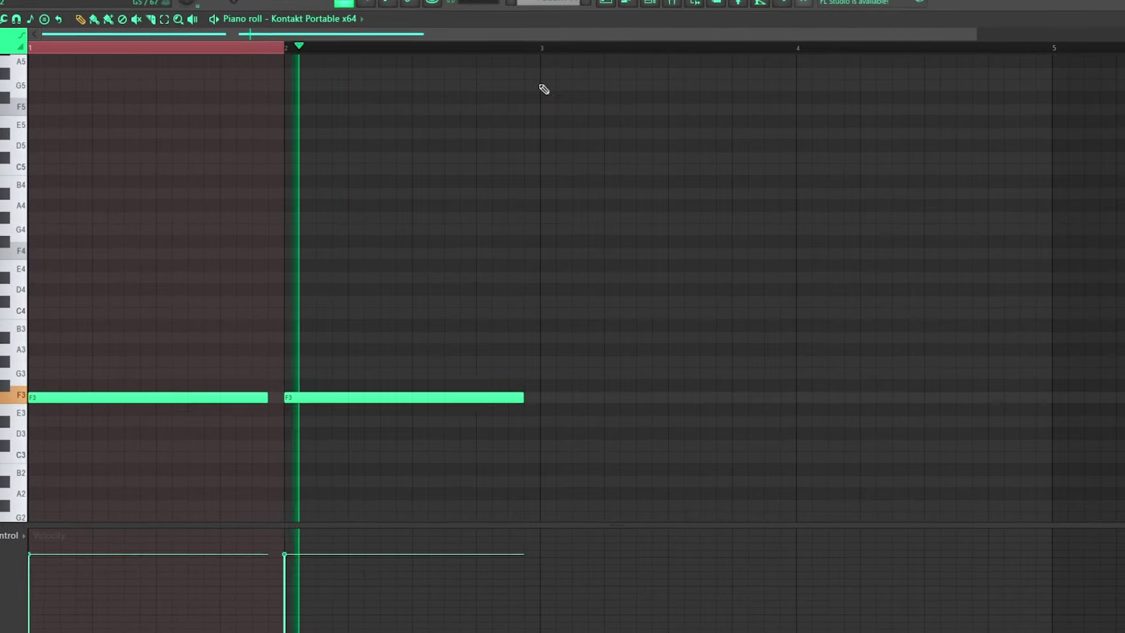
- Duplicate the two F3 notes in the Kontakt Portable x64 pattern so they fill four bars
key("ctrl+b")
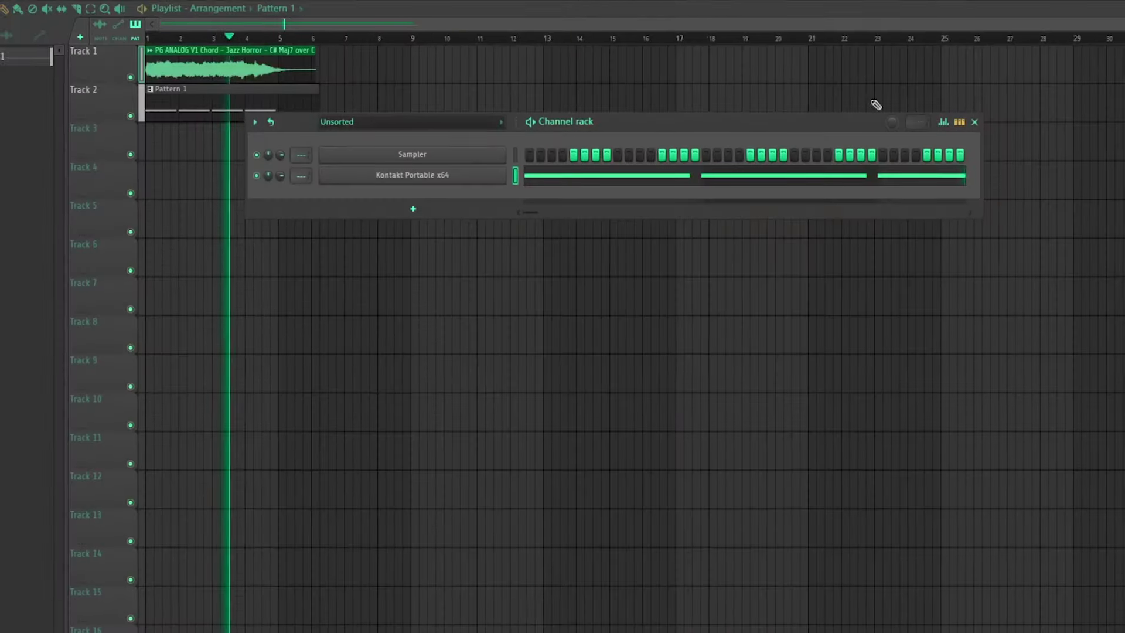
key("F6")
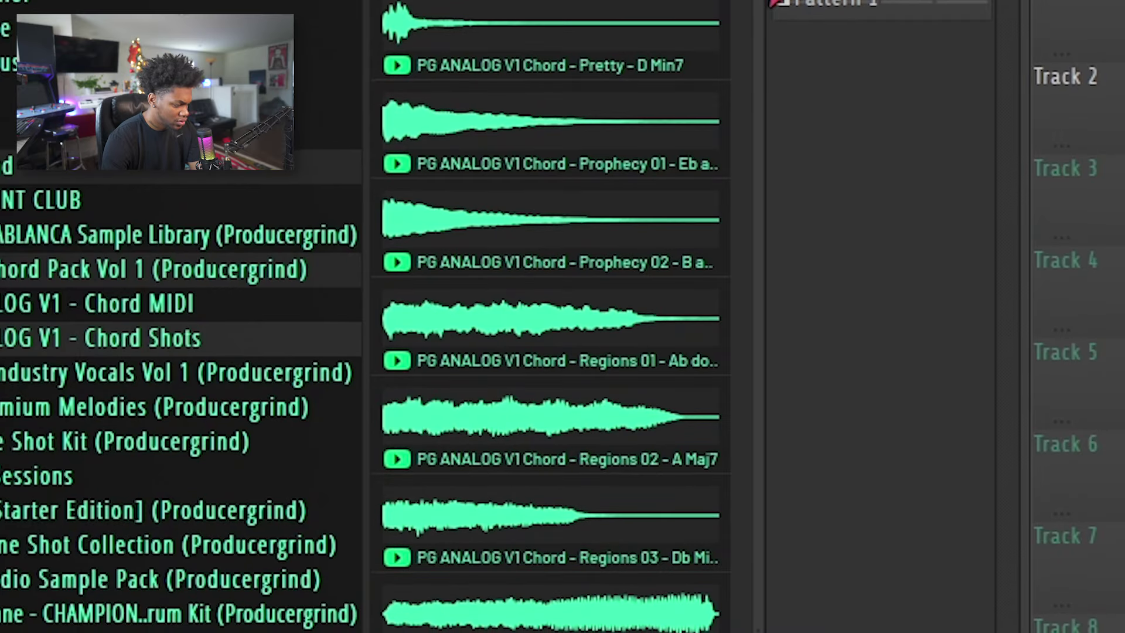
- Place the Richey Gang - 133 BPM D Min chord sample at the start of Track 3 and set its time-stretching mode to Stretch
scroll(577, 451, "down", 4)
left_click(577, 451)
left_click_drag(578, 451, 596, 276)
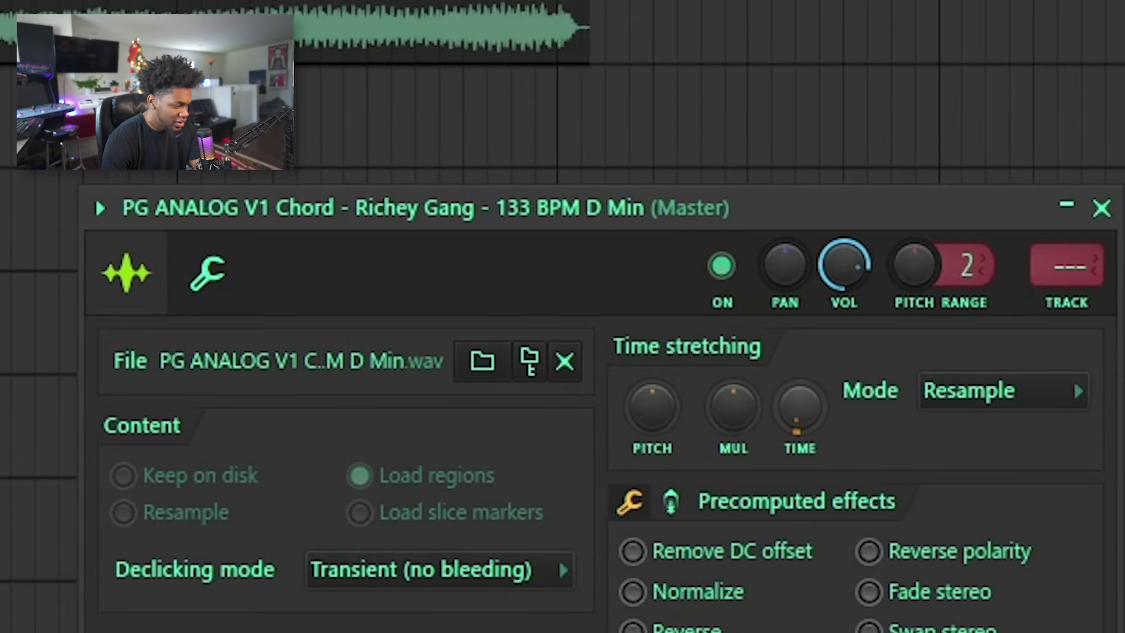
left_click(955, 396)
left_click(949, 495)
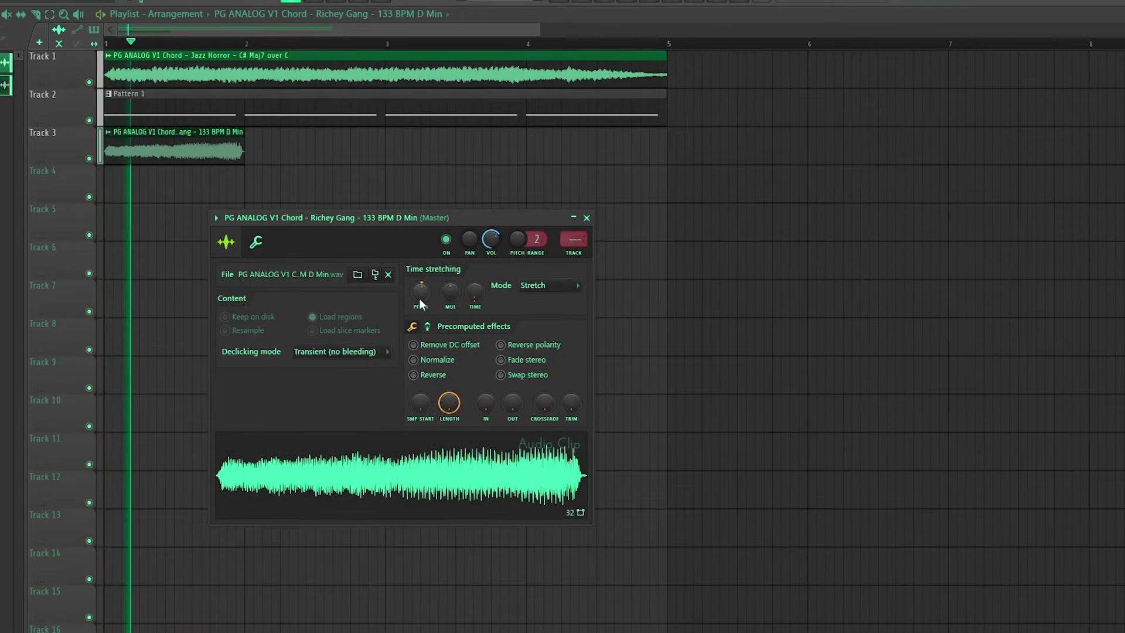
- Solo Tracks 2 and 3 together and open the Richey Gang clip's sample settings
right_click(89, 120)
left_click(87, 159)
double_click(158, 148)
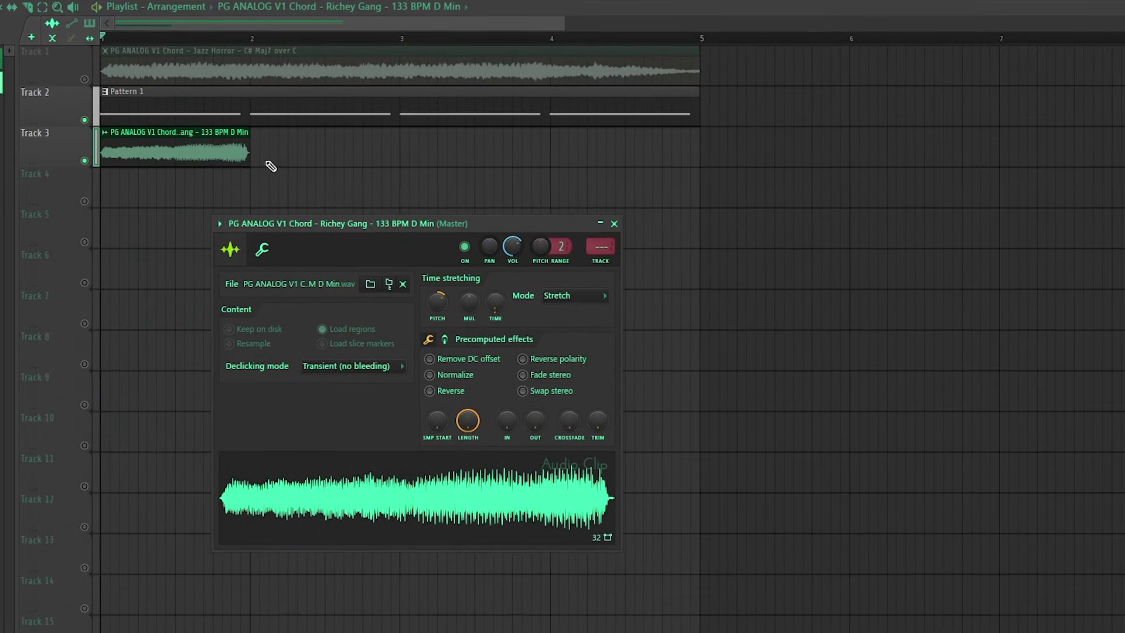
- Repeat the Richey Gang clip along Track 3 so that it fills bars 1 to 4
left_click_drag(271, 167, 187, 150)
double_click(564, 159)
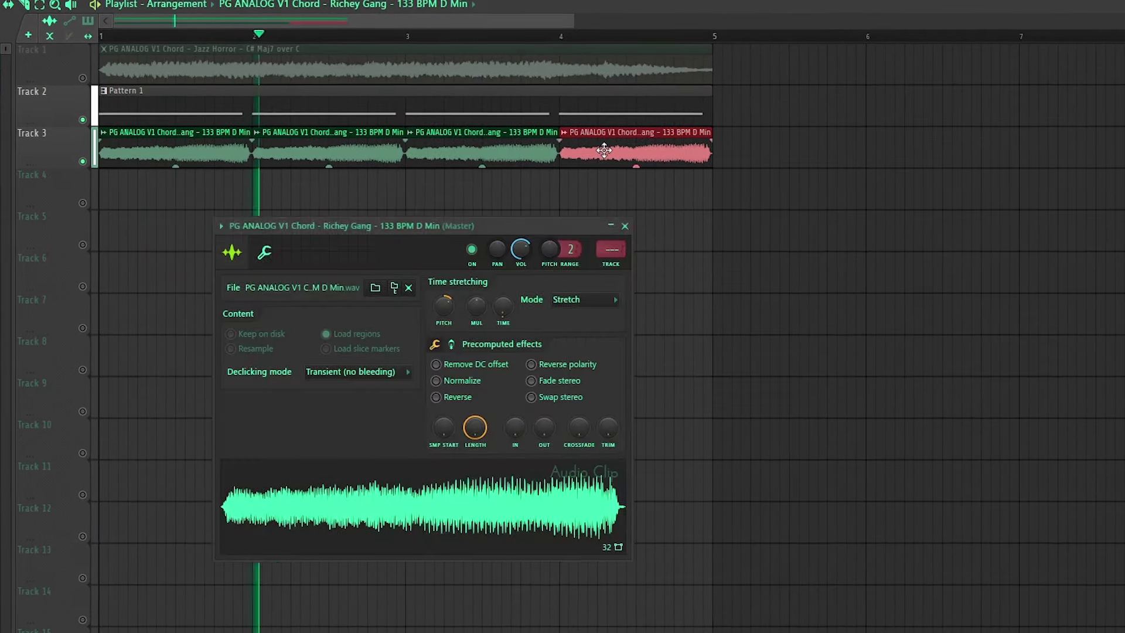
left_click(611, 263)
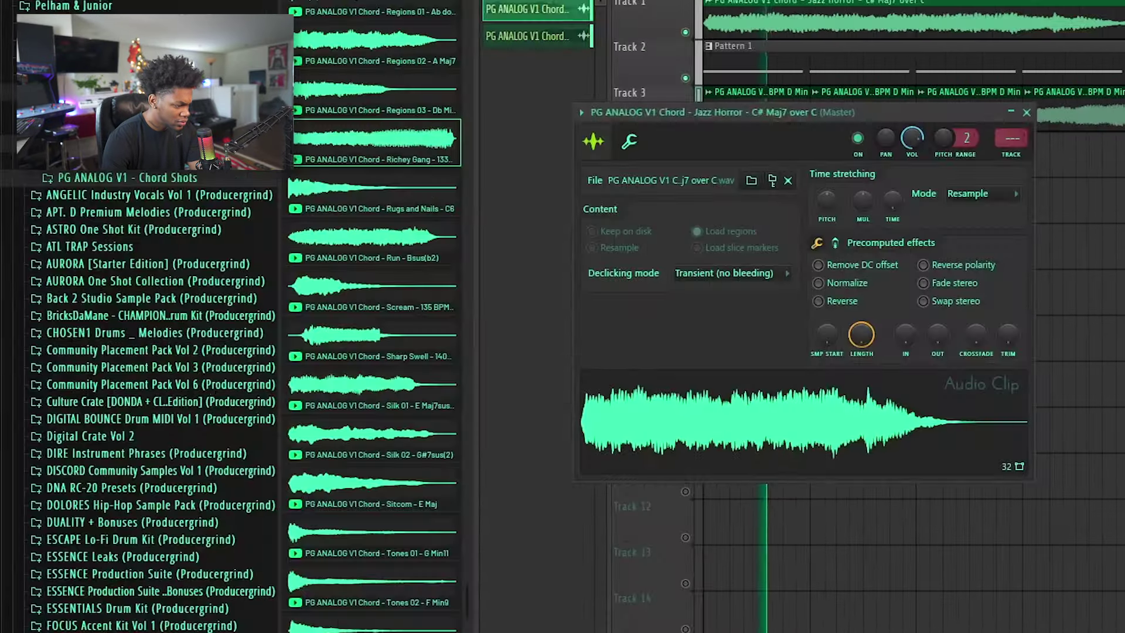
- Place the Trouble - C Min add 9 chord sample at the start of Track 4
scroll(363, 328, "down", 3)
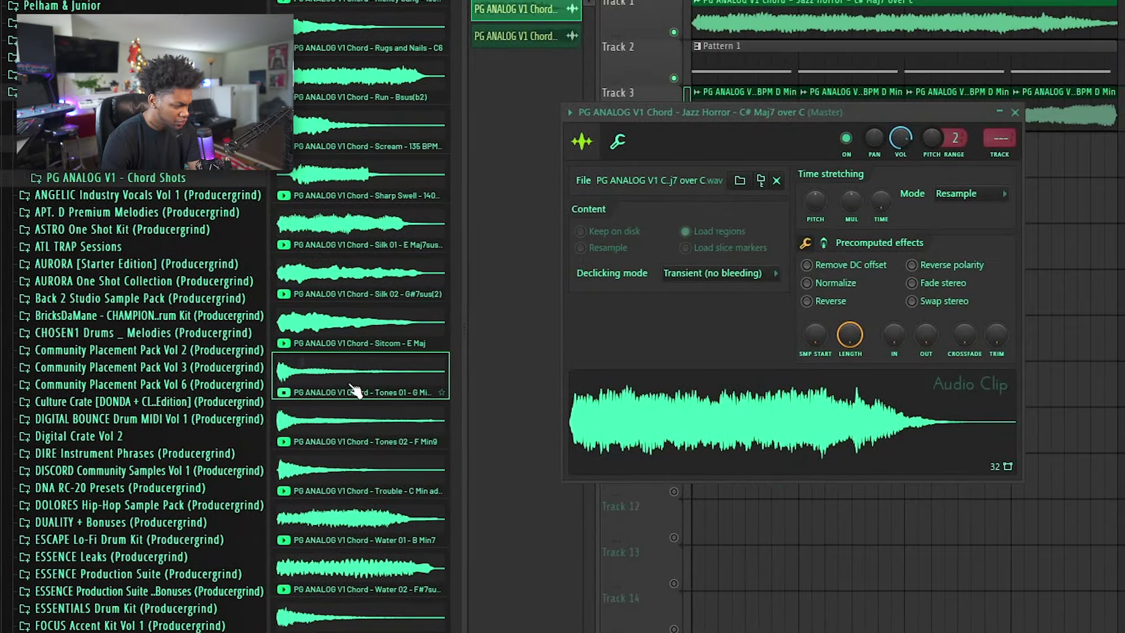
left_click_drag(360, 495, 810, 202)
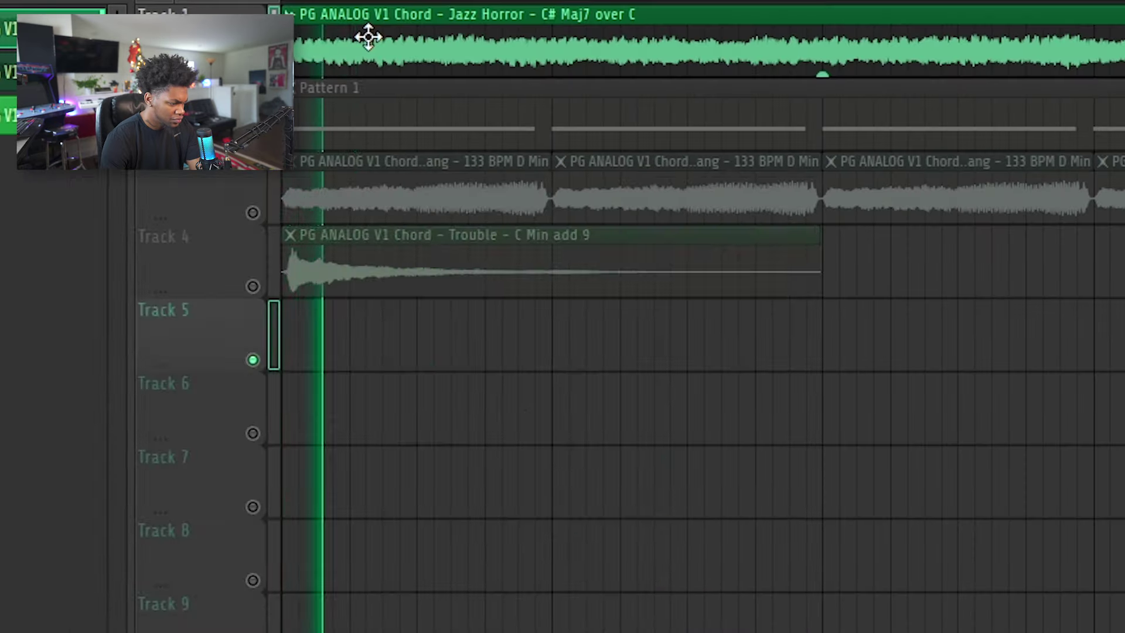
- Reverse the Jazz Horror - C# Maj7 over C sample on Track 1 and repeat it as one-bar clips across bars 1 to 4
double_click(366, 35)
left_click(457, 494)
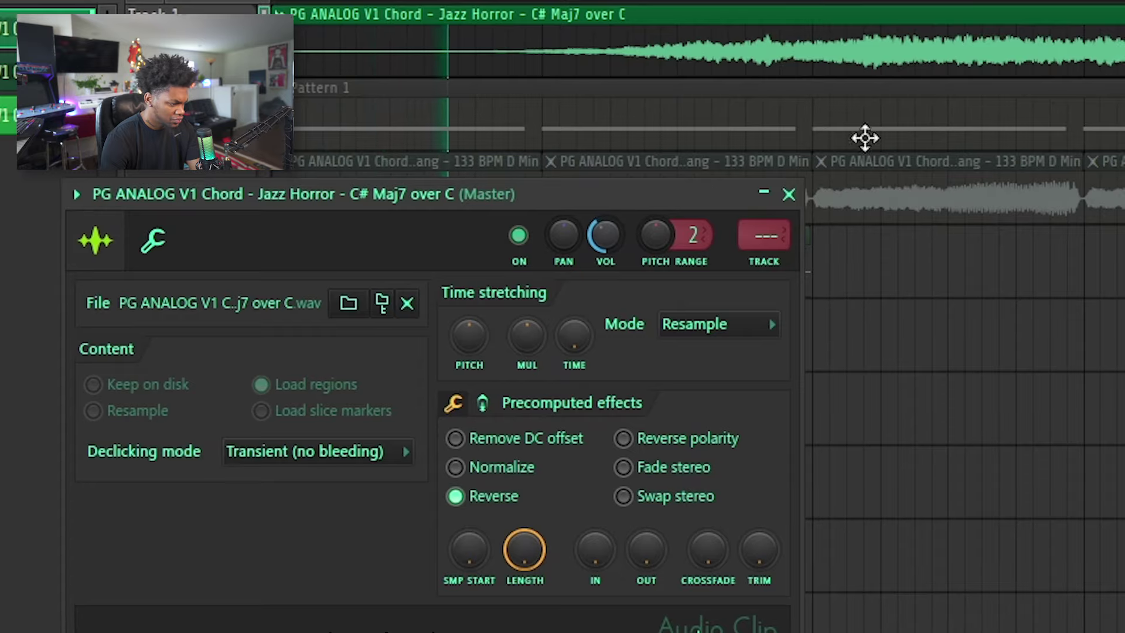
left_click(689, 48)
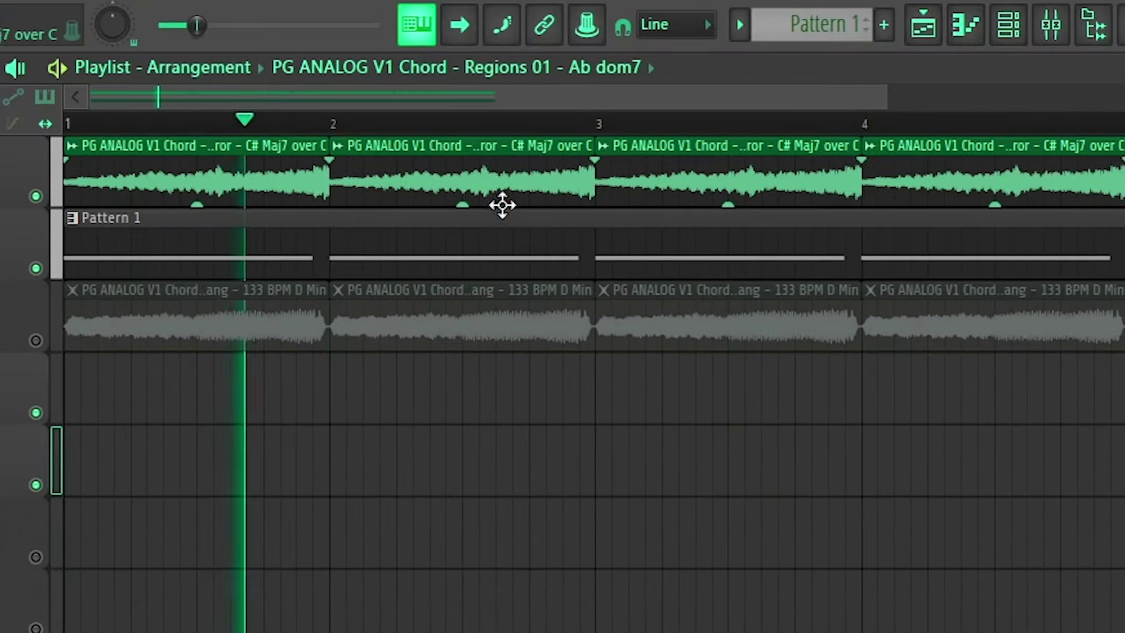
double_click(502, 188)
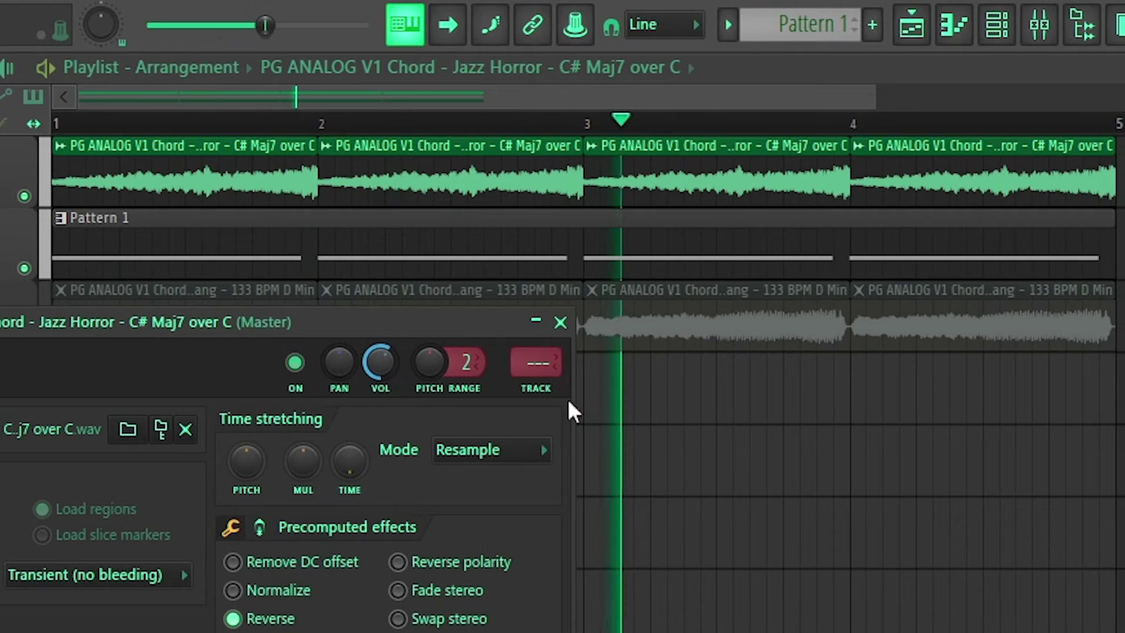
left_click(561, 322)
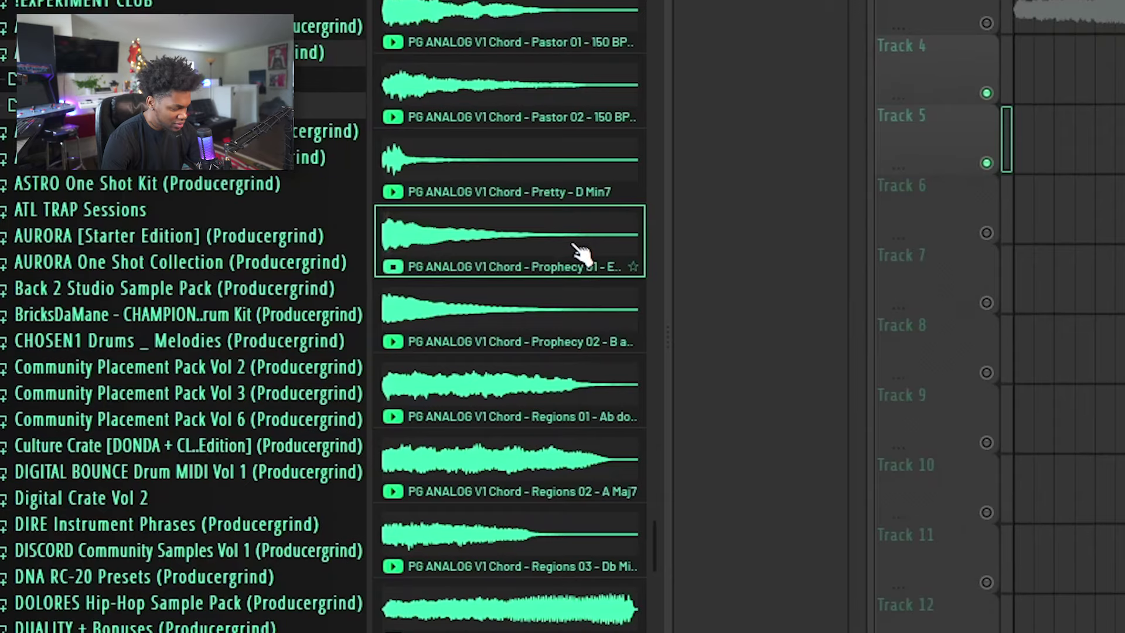
- Preview the Prophecy 02 chord sample in the Chord Shots folder
left_click(578, 324)
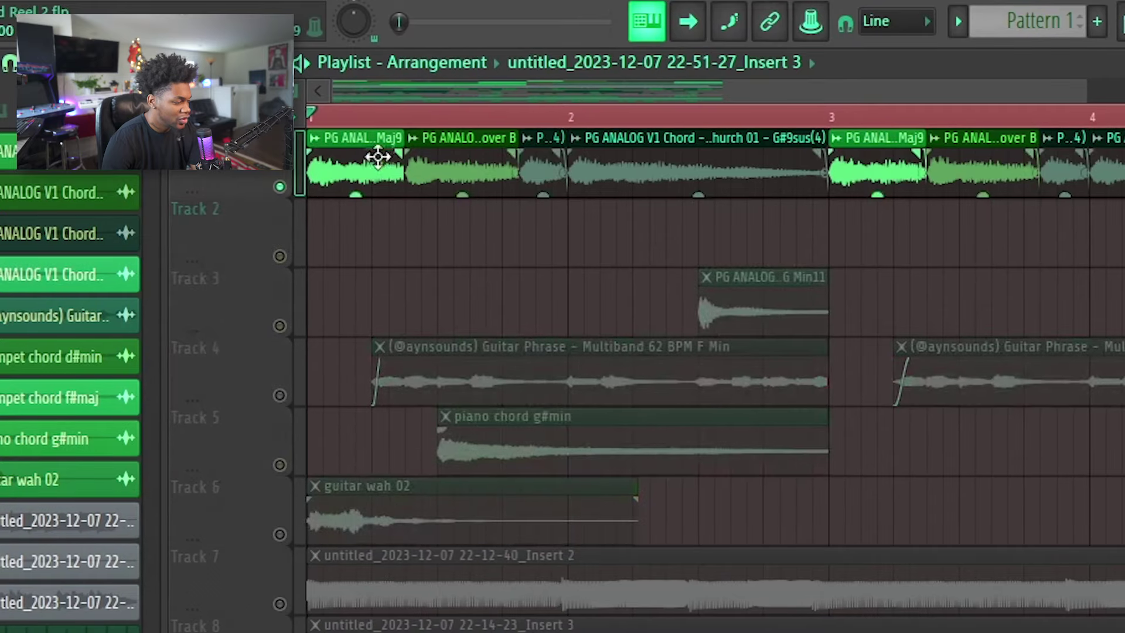
- Examine the sample settings of the Church 03, Church 02 and Church 01 clips on Track 1 and the G Min11 clip on Track 3
double_click(376, 156)
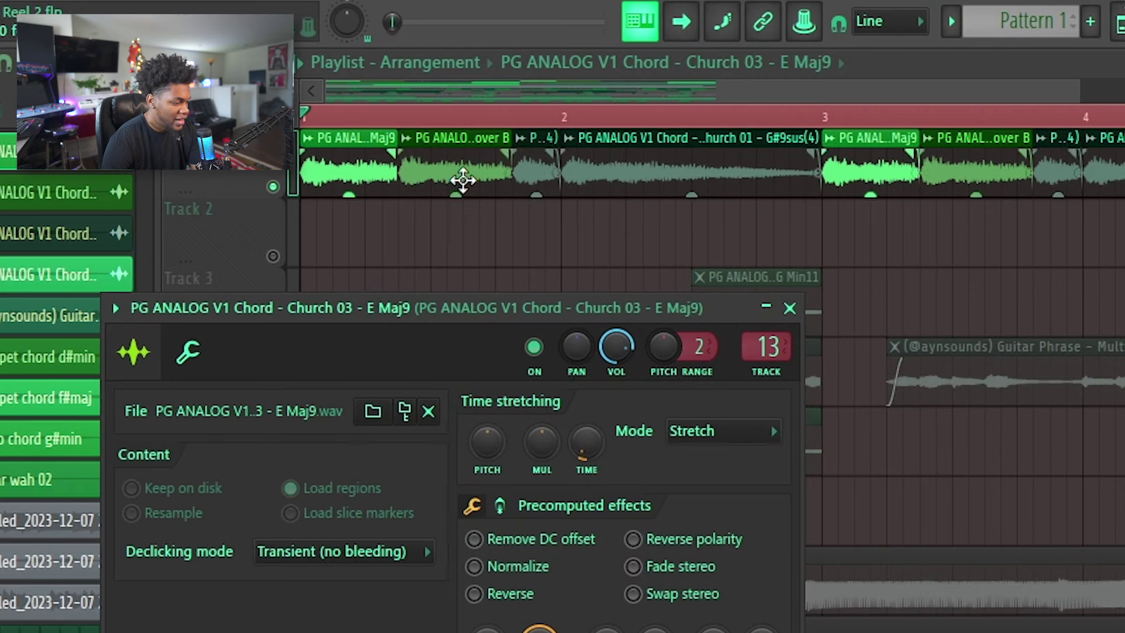
double_click(441, 182)
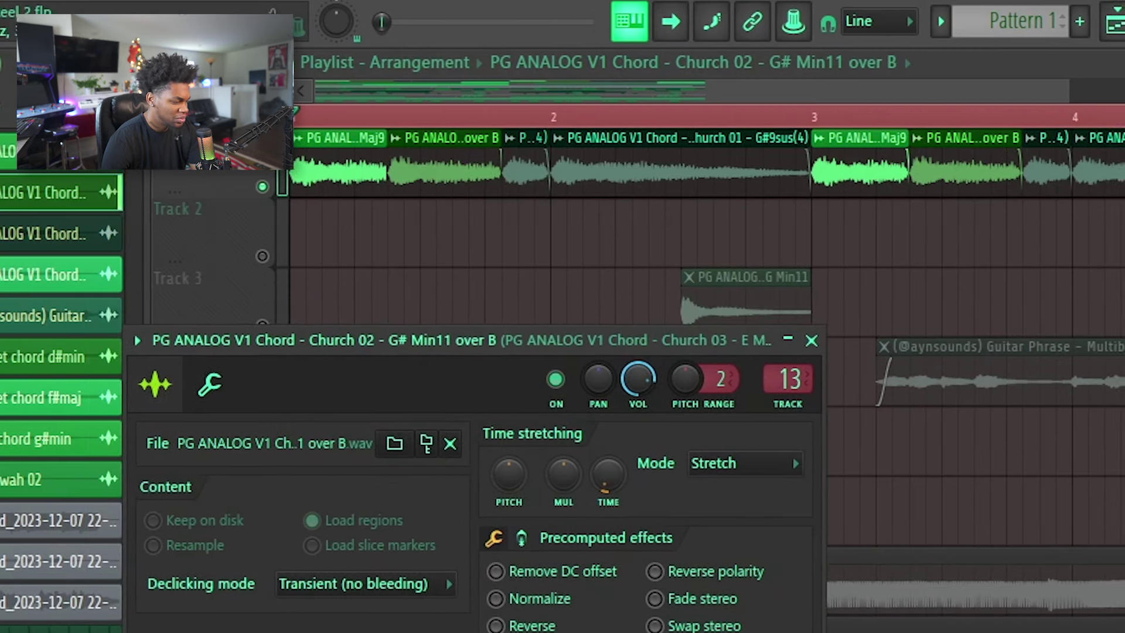
double_click(585, 165)
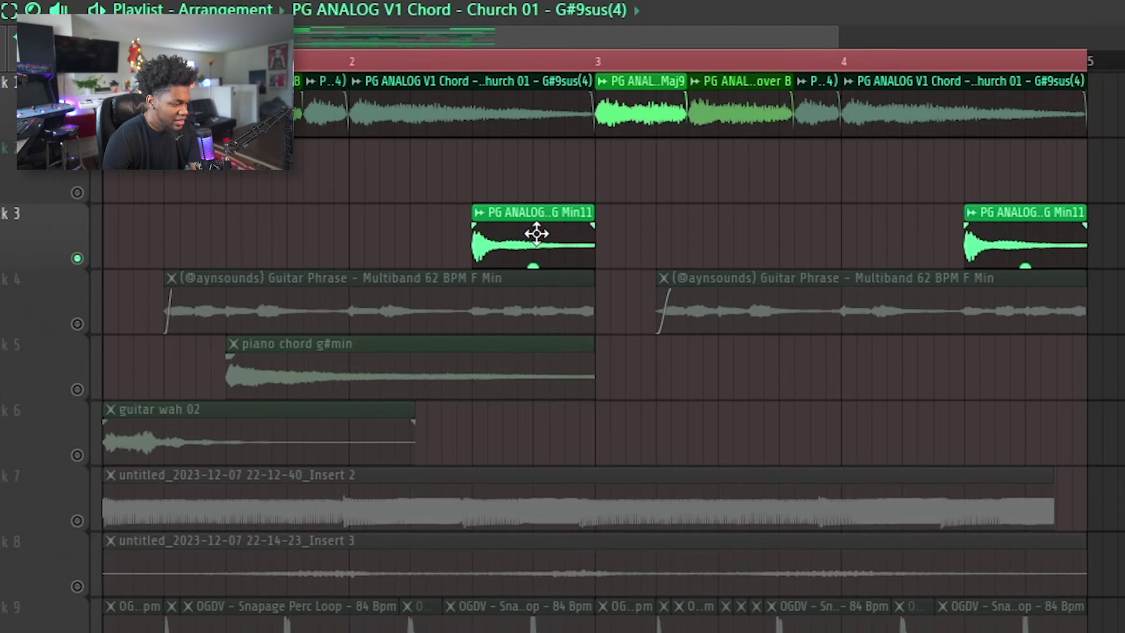
double_click(535, 231)
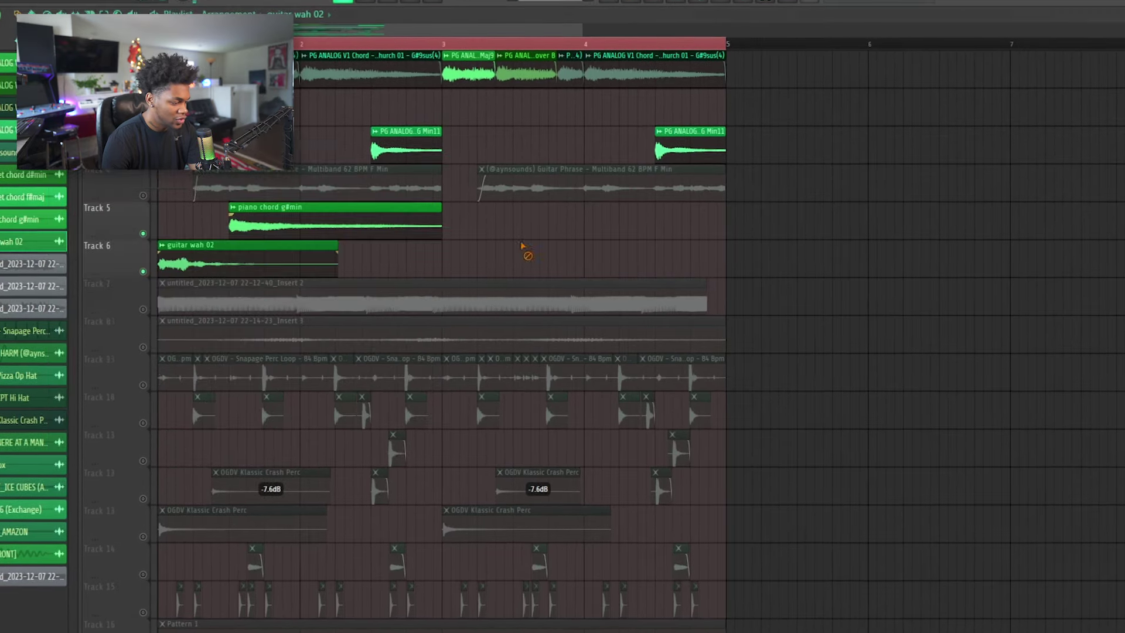
- Inspect the Guitar Phrase - Multiband 62 BPM F Min clip's settings and mixer channel, and play the layered arrangement
double_click(238, 180)
key("Escape")
double_click(316, 184)
key("F9")
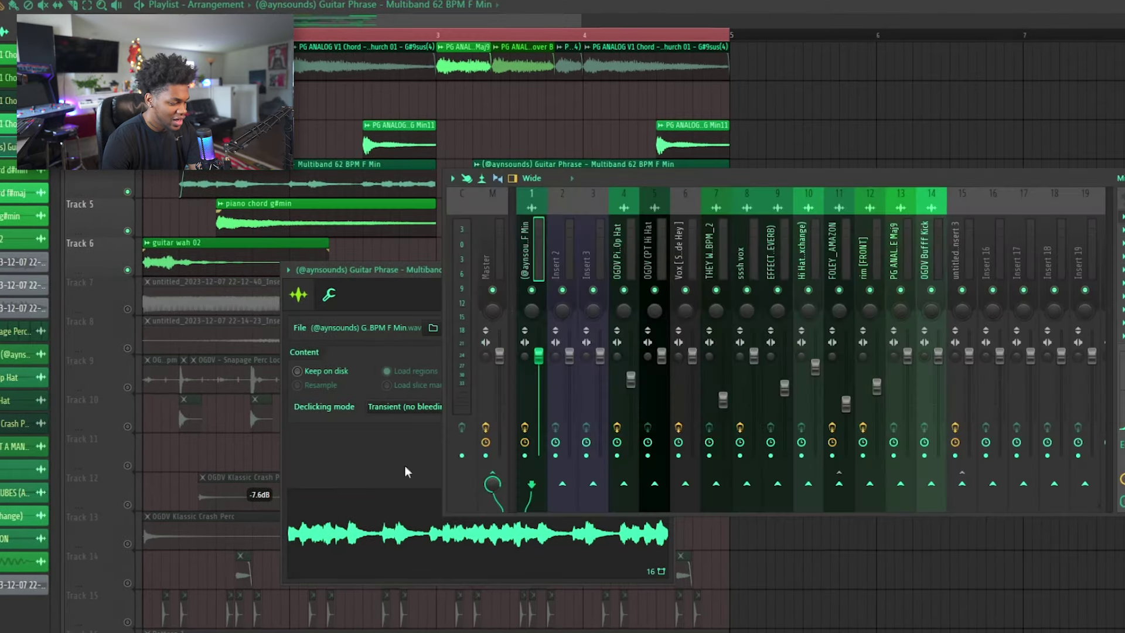
key("Escape")
key("F9")
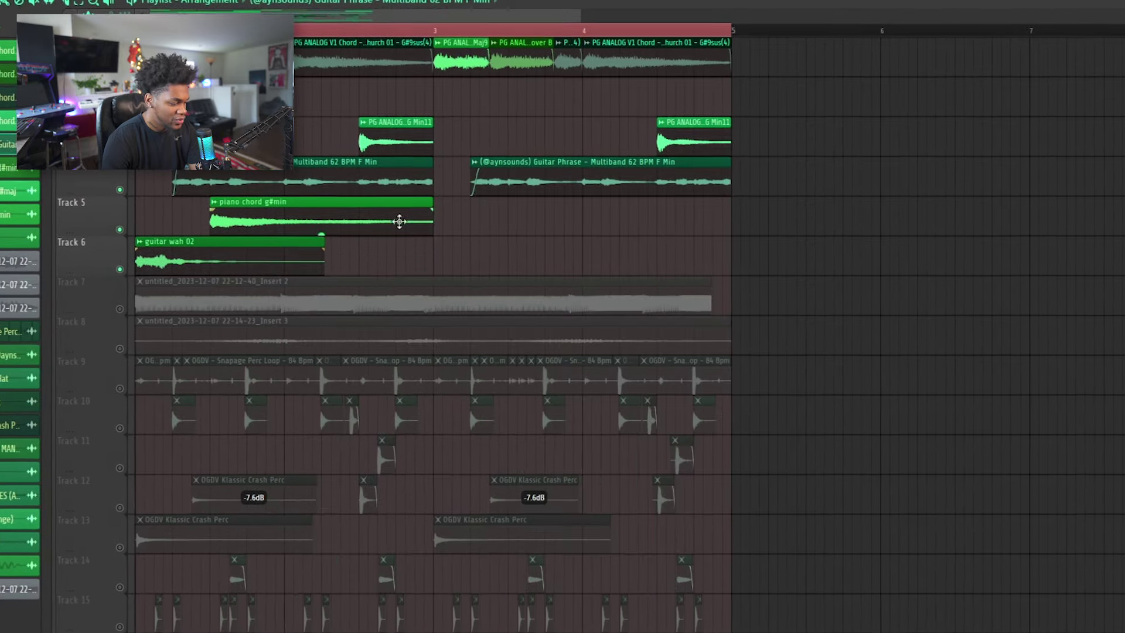
key("space")
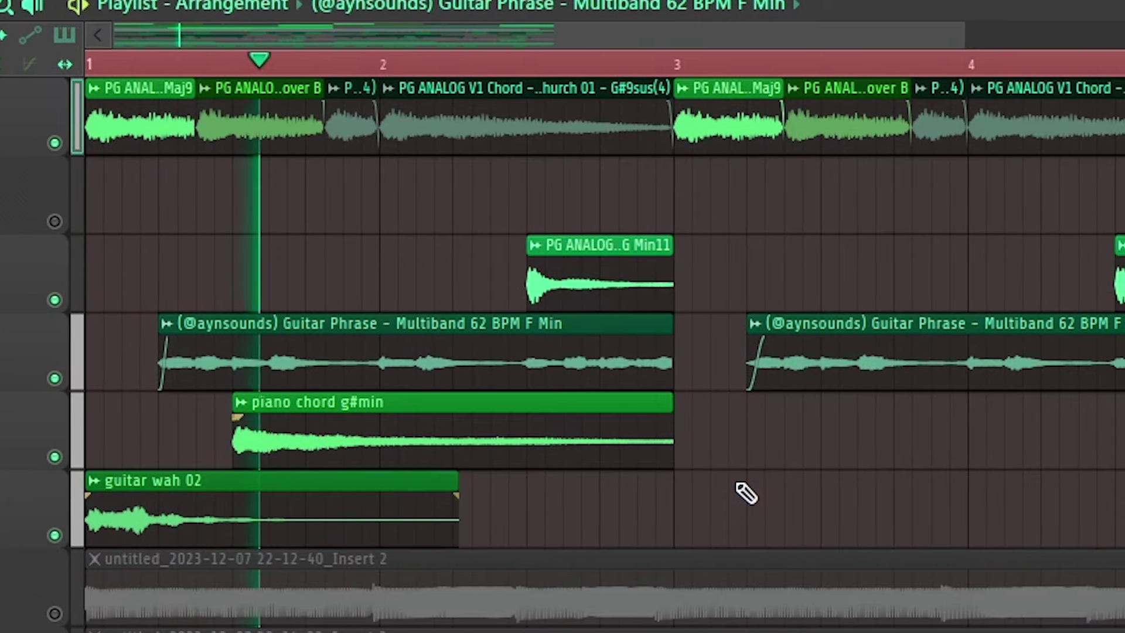